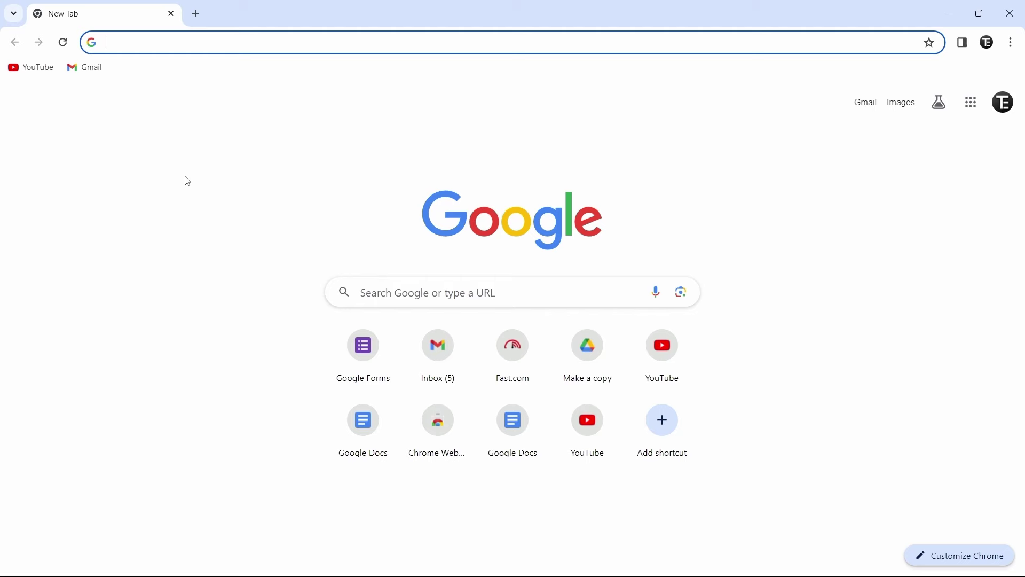
- Go to forms.google.com in Chrome using the address-bar autocomplete
type("forms.google.com")
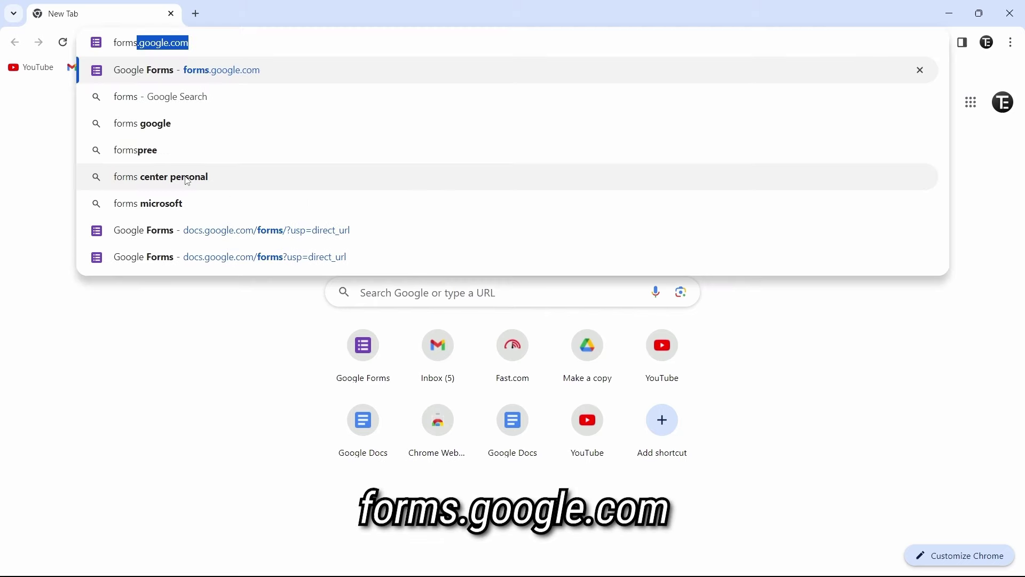
key("Right")
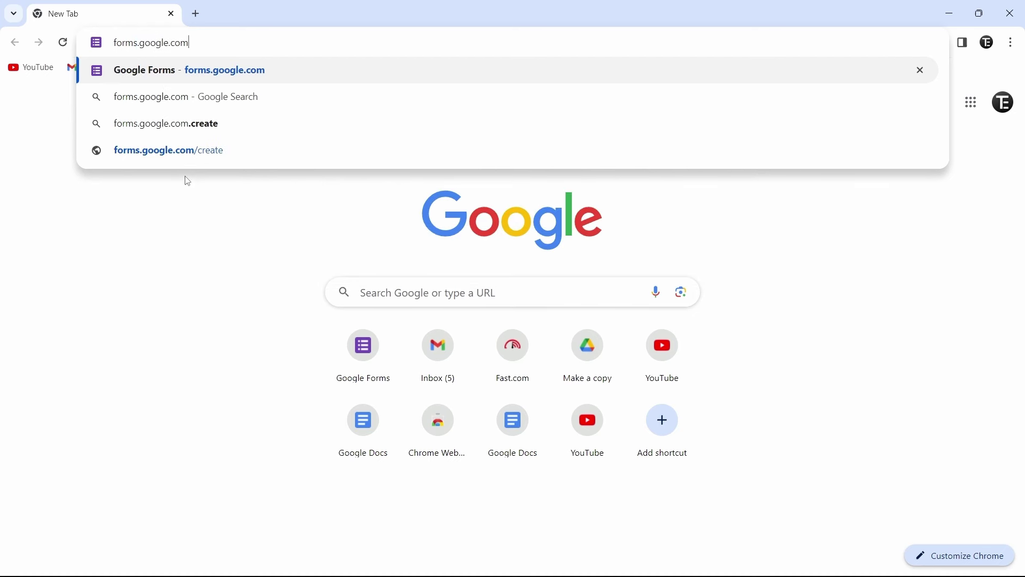
key("Return")
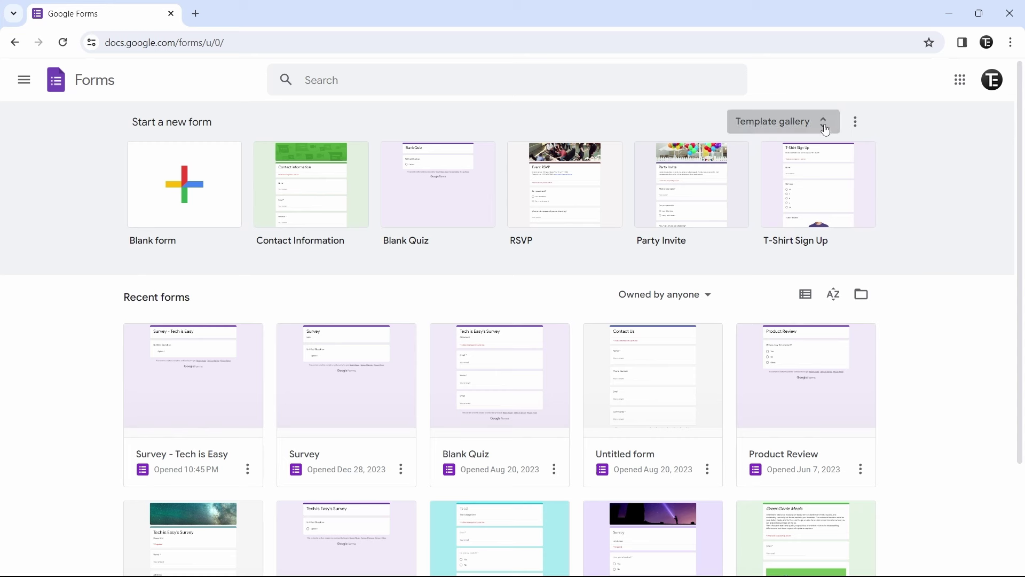
- Open the full template gallery and scroll through the available templates
left_click(769, 130)
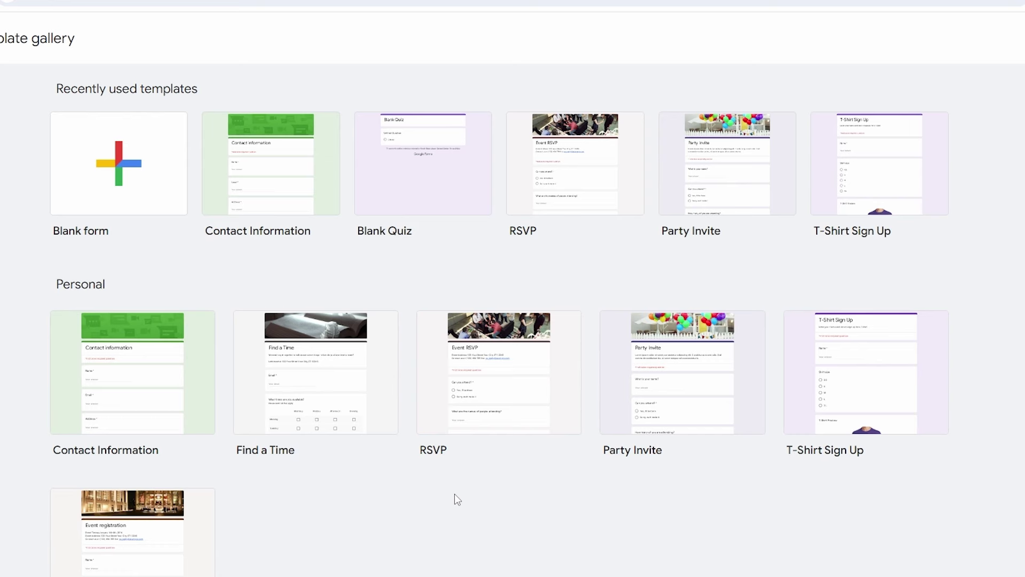
scroll(454, 493, "down", 10)
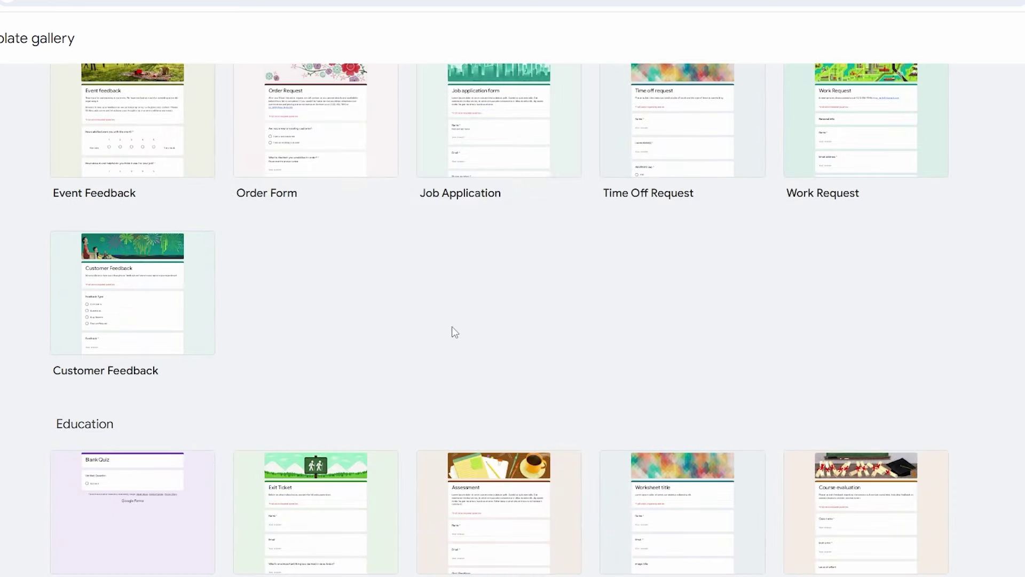
scroll(452, 327, "up", 10)
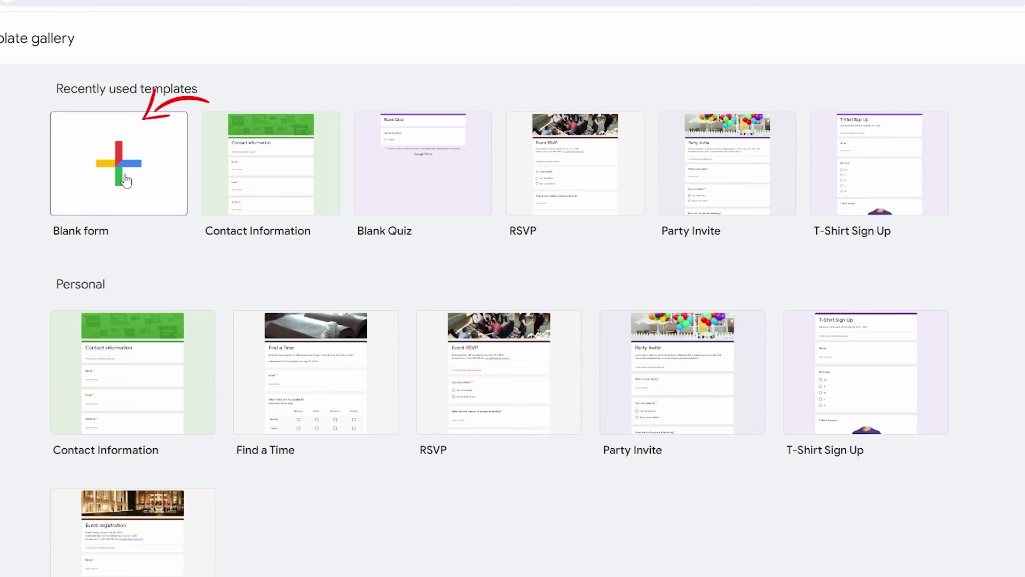
- Start a blank form and retitle it 'Tech is Easy's Quiz'
left_click(124, 179)
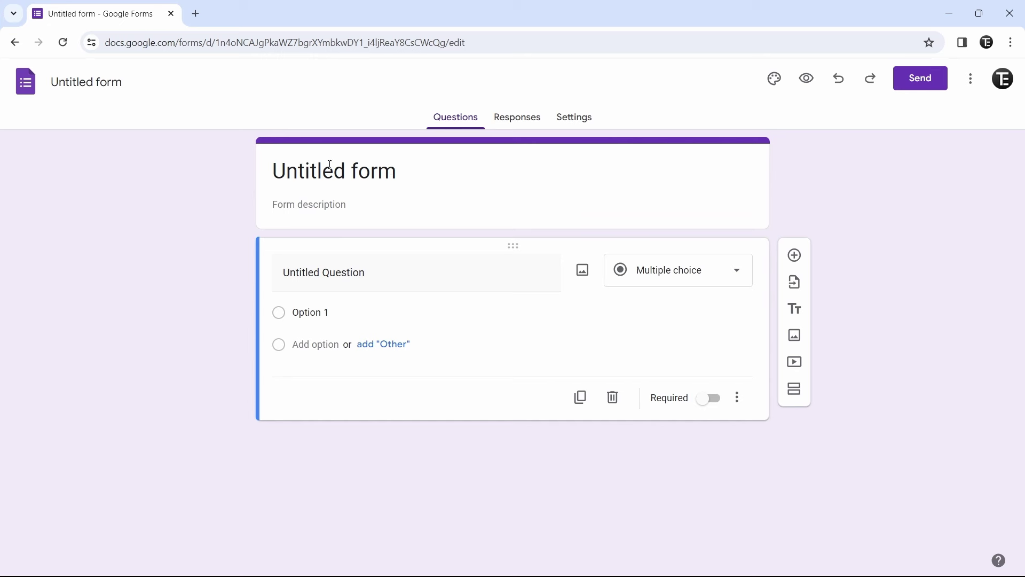
left_click(401, 173)
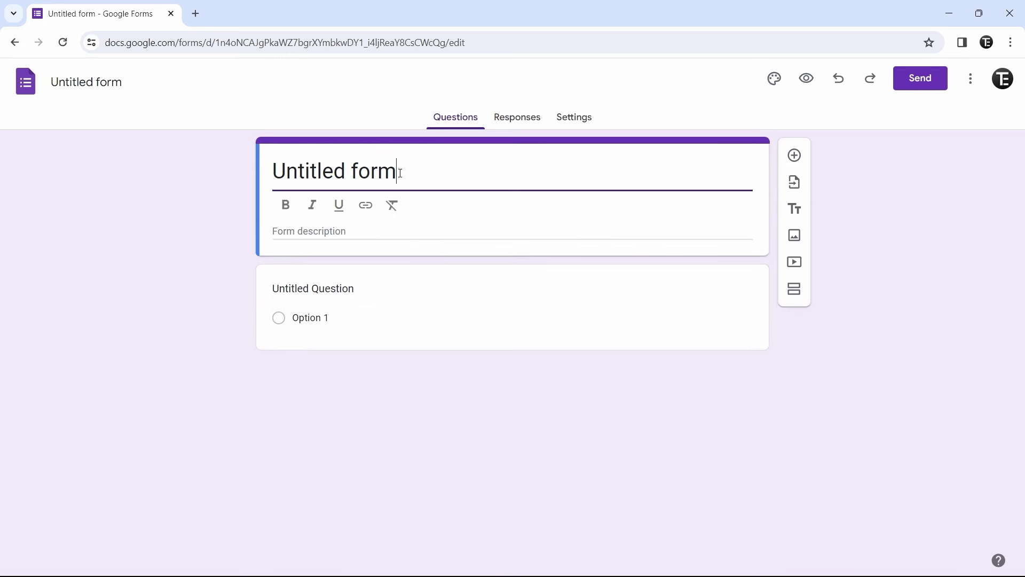
triple_click(400, 172)
type("Tech is Easy's Quiz")
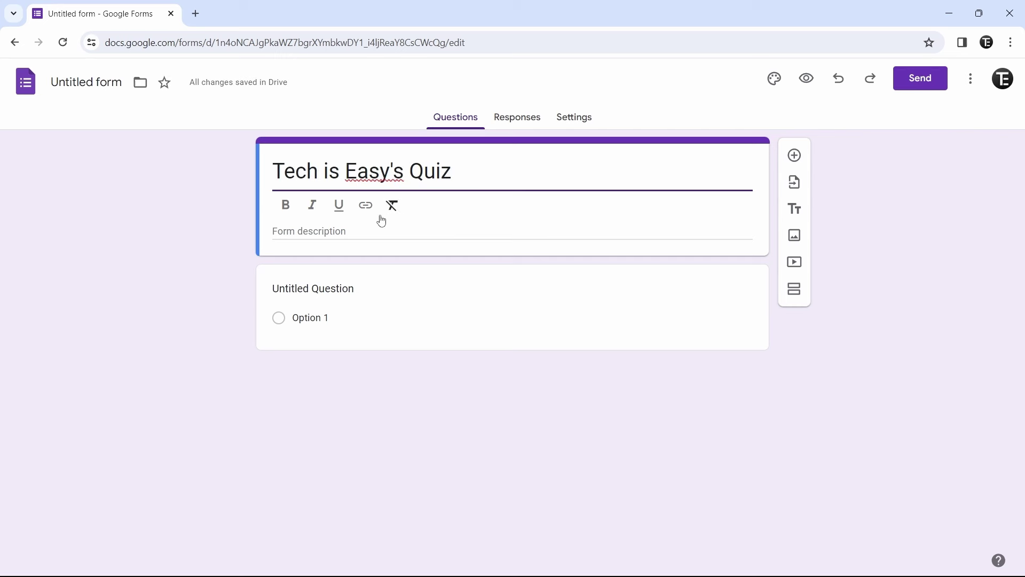
left_click(288, 231)
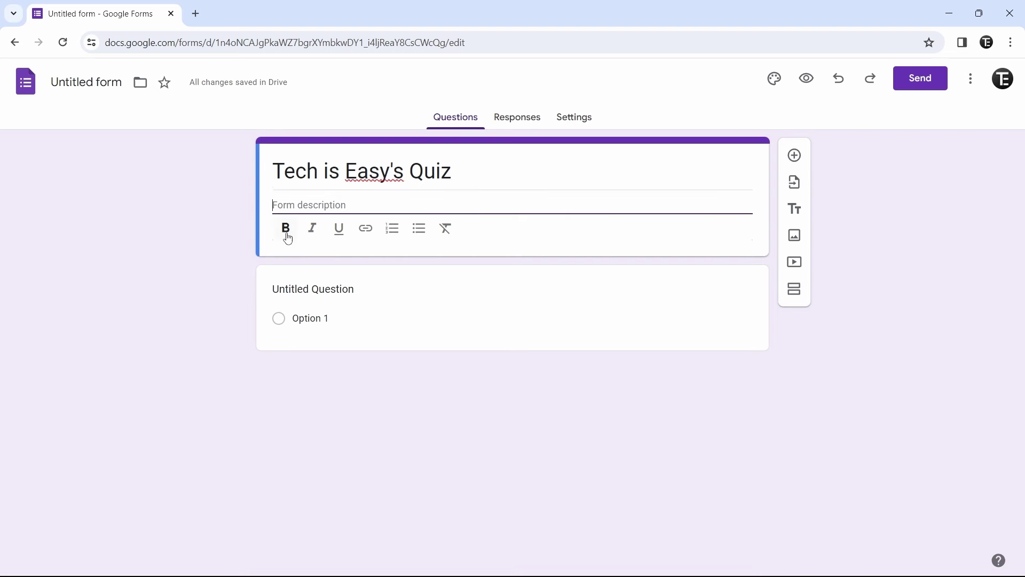
left_click(206, 238)
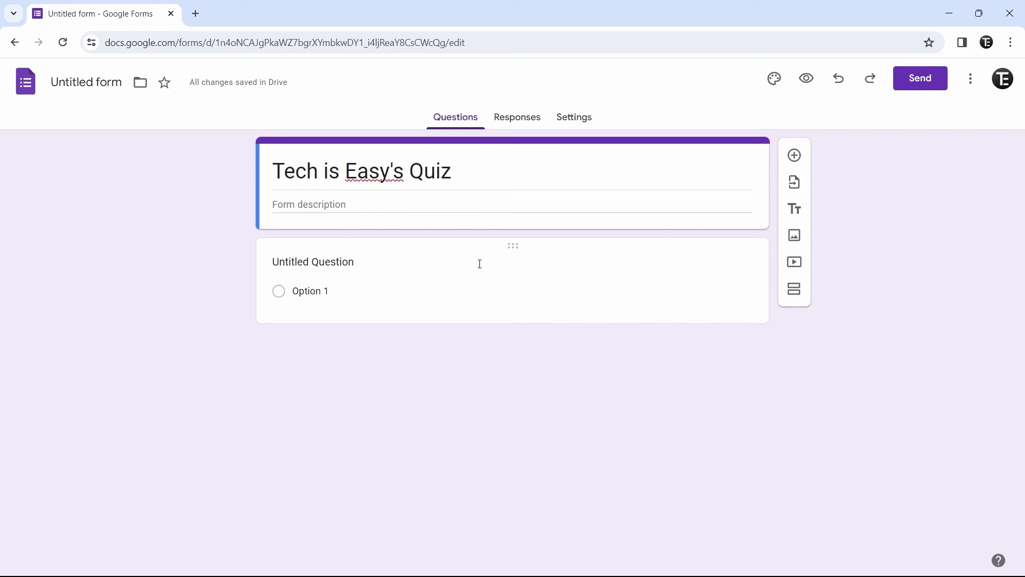
- Rename the first question to 'Name', keep it as Short answer, and mark it required
left_click(502, 256)
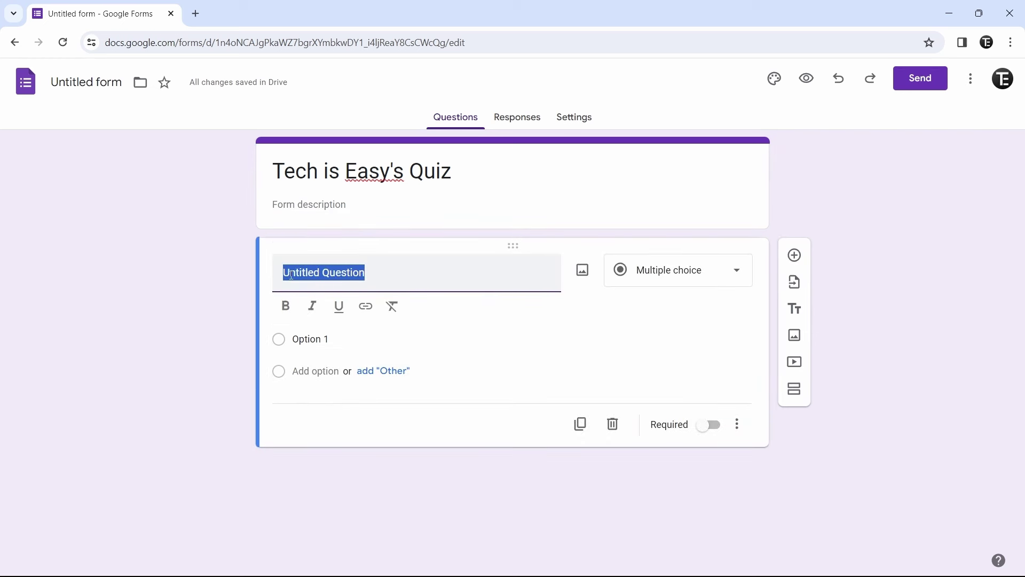
left_click(429, 275)
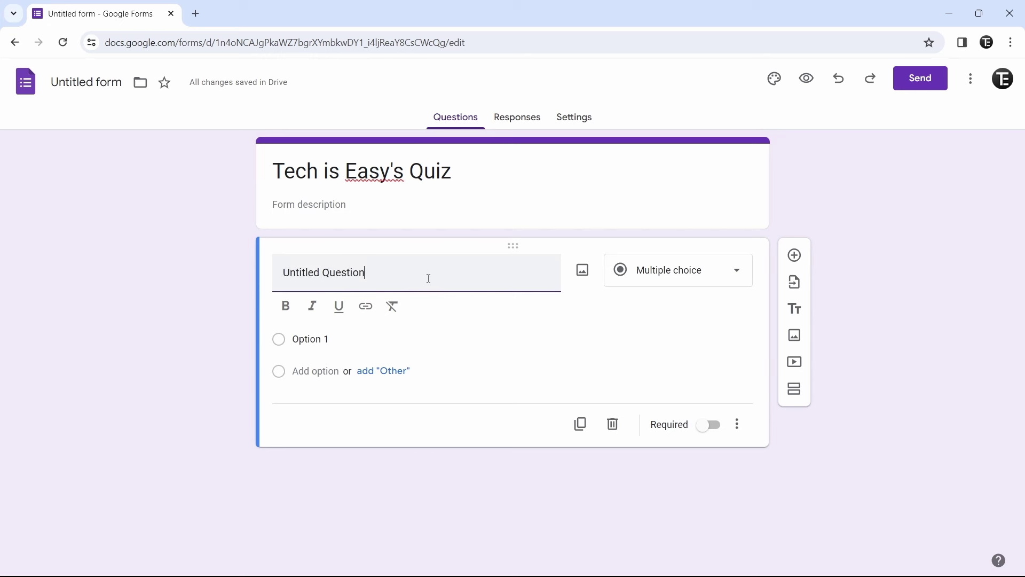
left_click_drag(429, 277, 274, 276)
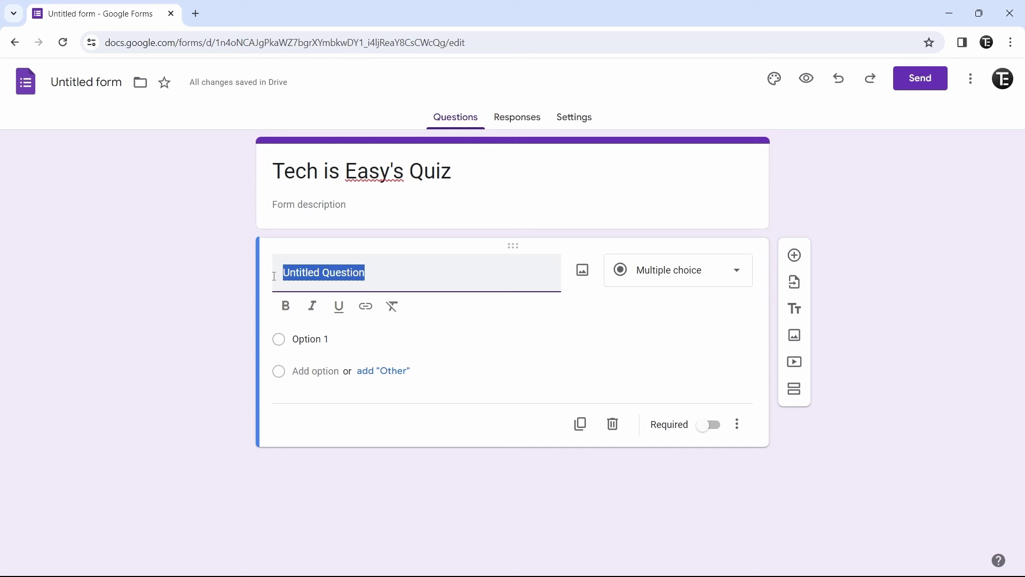
type("Name")
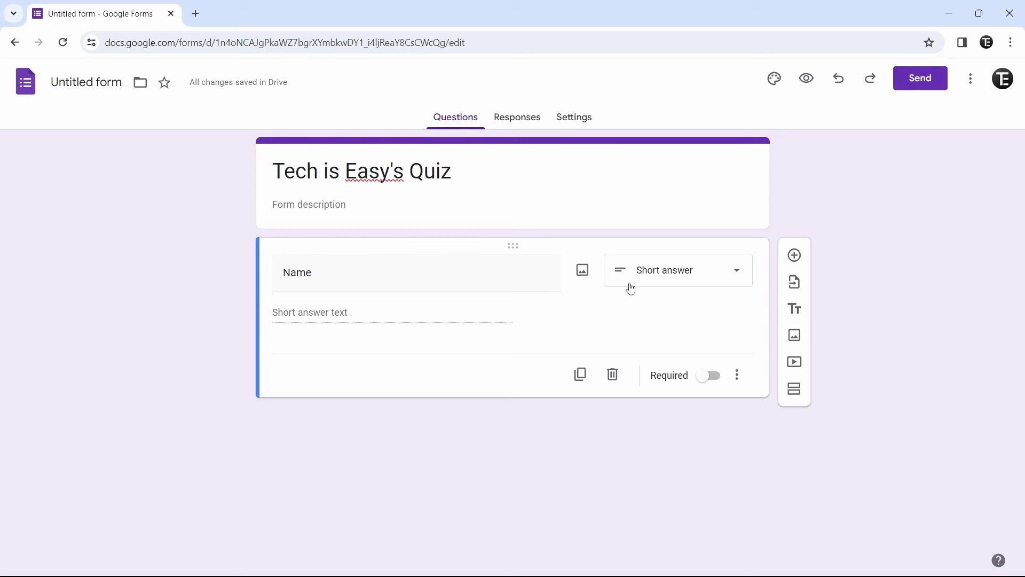
left_click(741, 276)
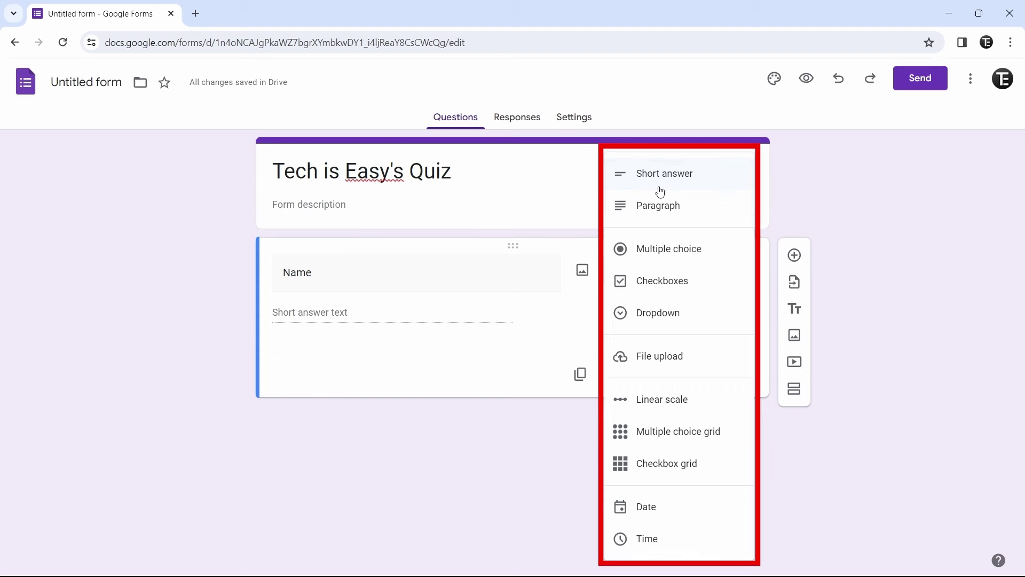
left_click(592, 319)
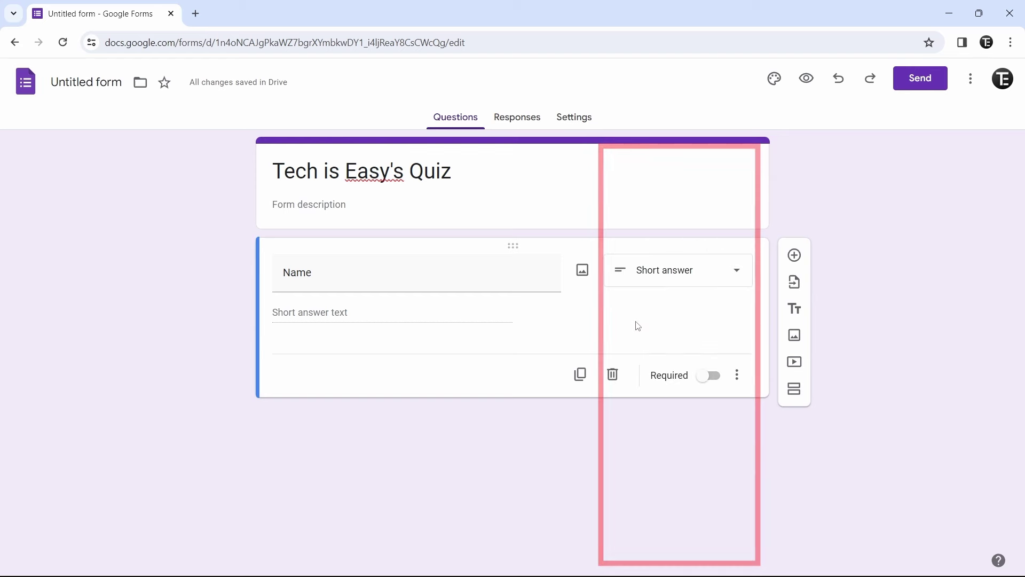
left_click(709, 379)
- Add a question 'Are you above 18?' with Yes and No answer options
left_click(795, 256)
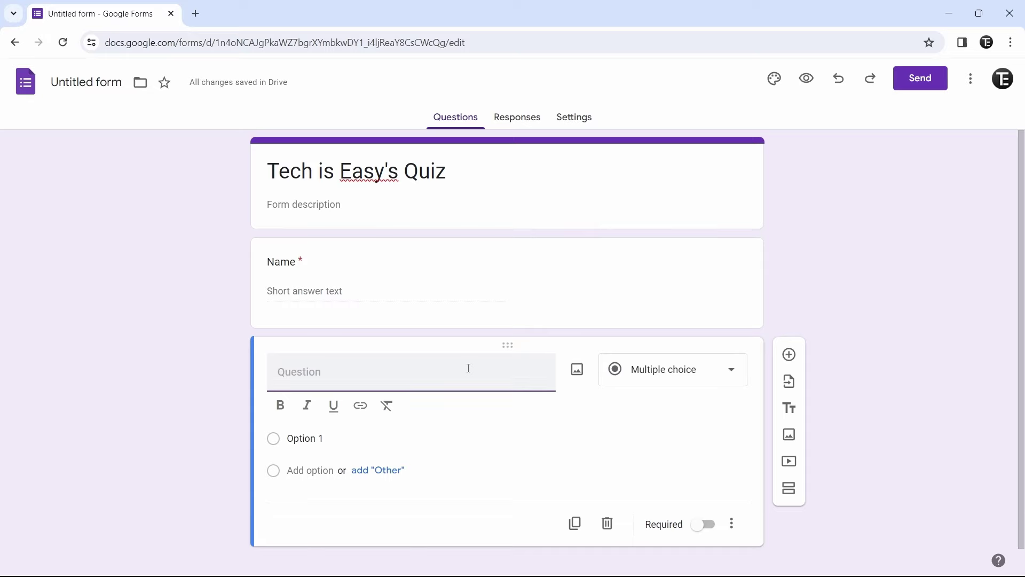
type("Are you above 18?")
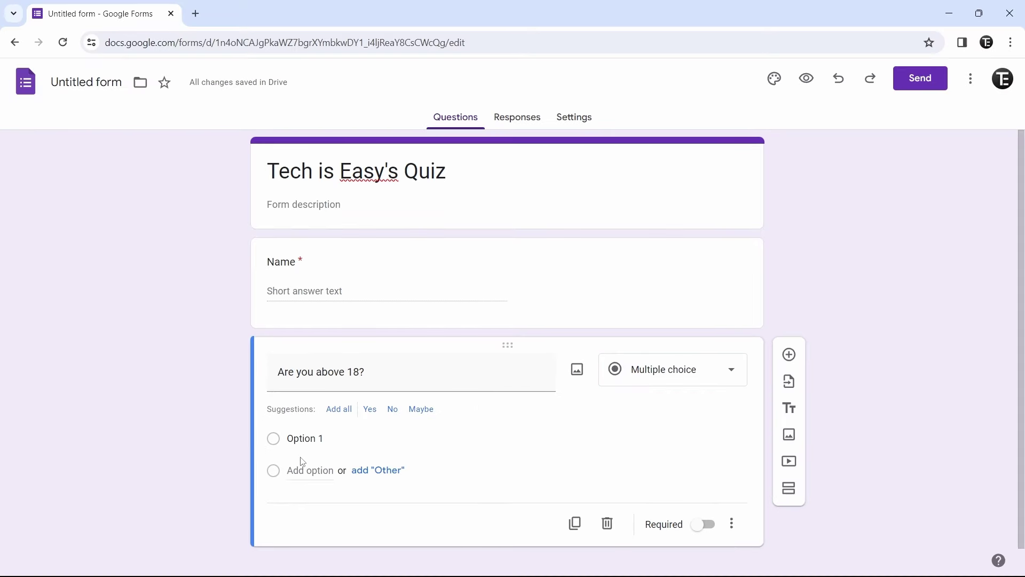
left_click(370, 411)
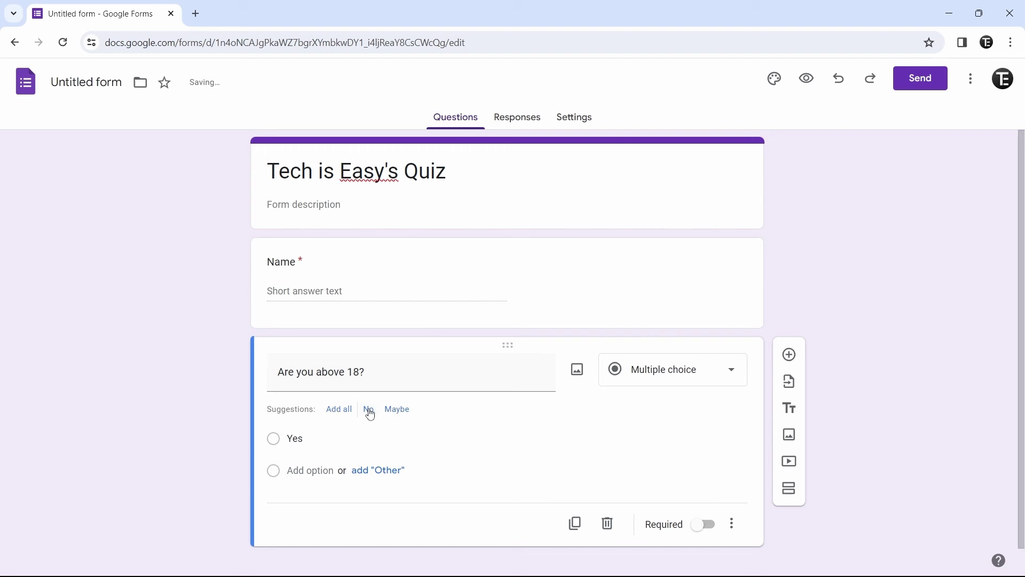
left_click(368, 411)
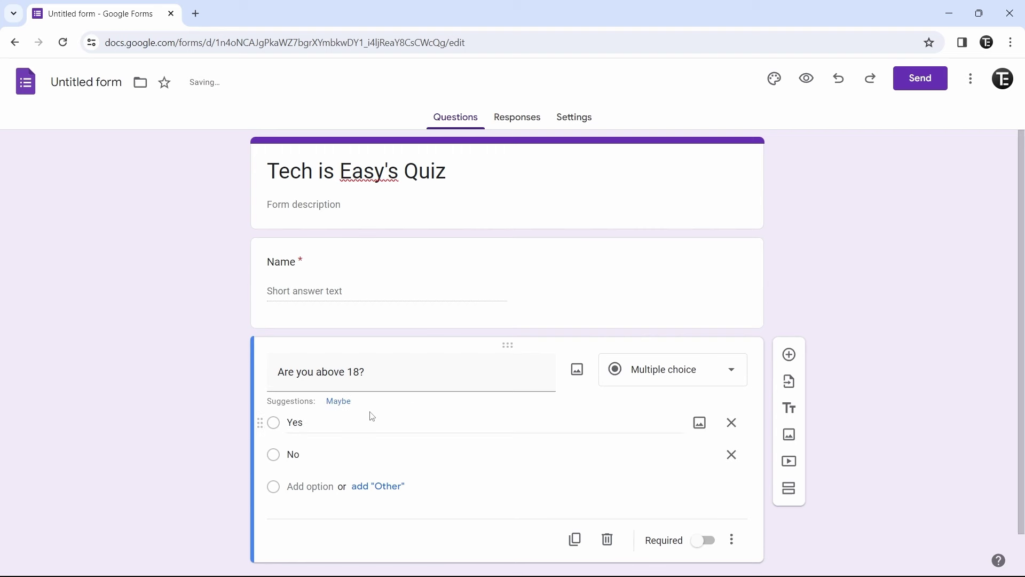
- Add a third option named 'Third', delete it, and make the age question required
left_click(312, 486)
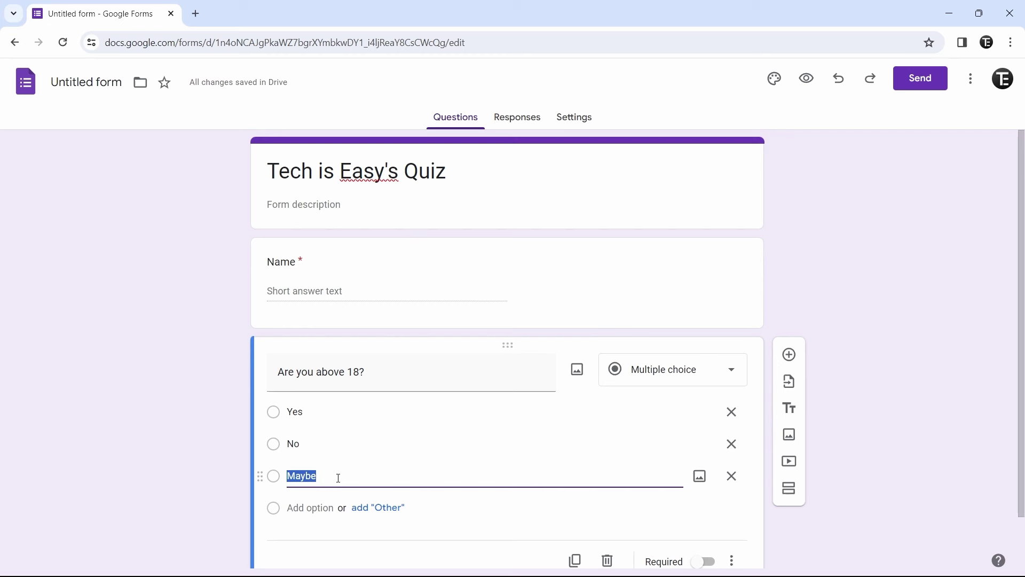
type("Third")
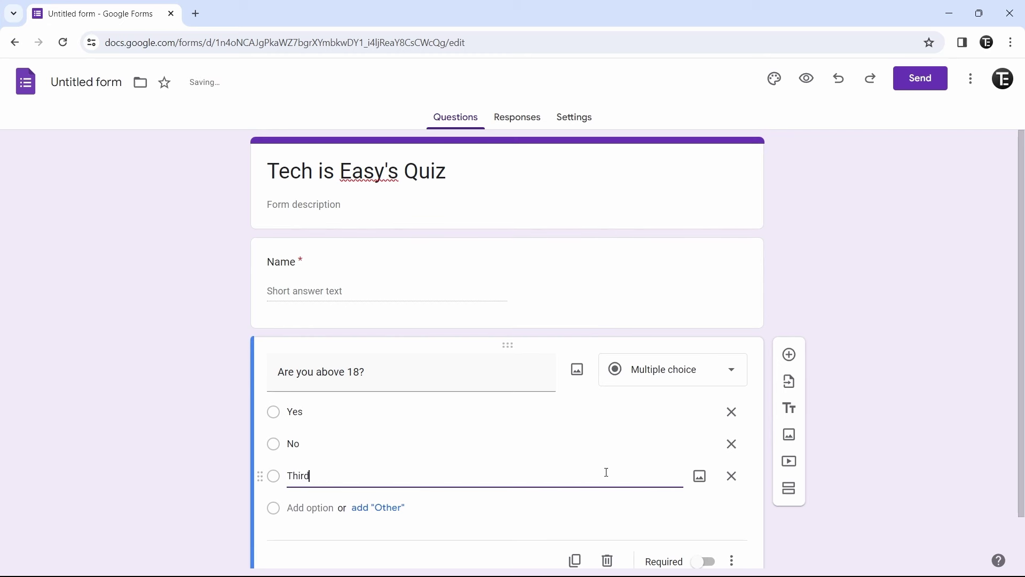
left_click(736, 480)
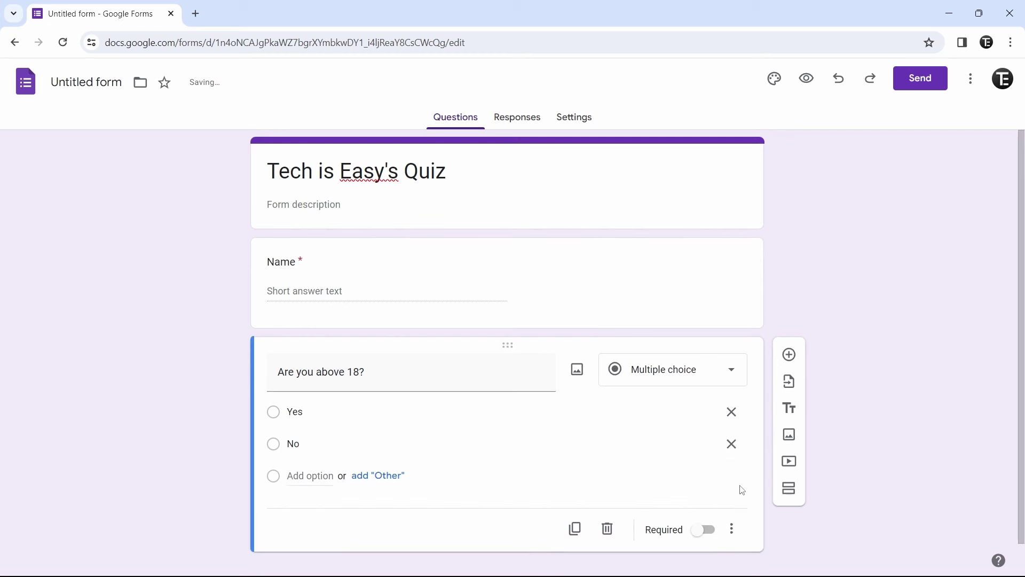
left_click(700, 529)
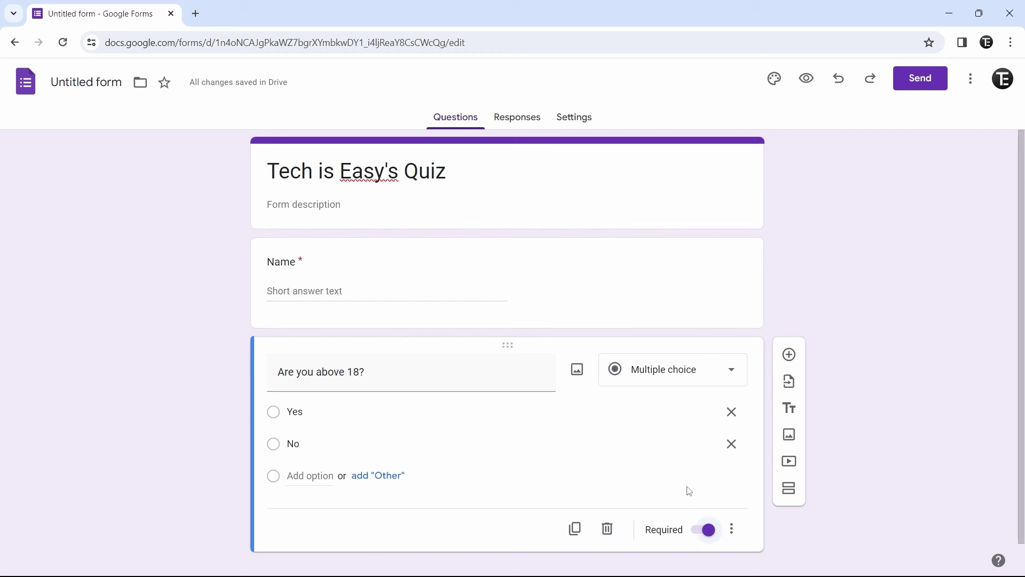
left_click(789, 357)
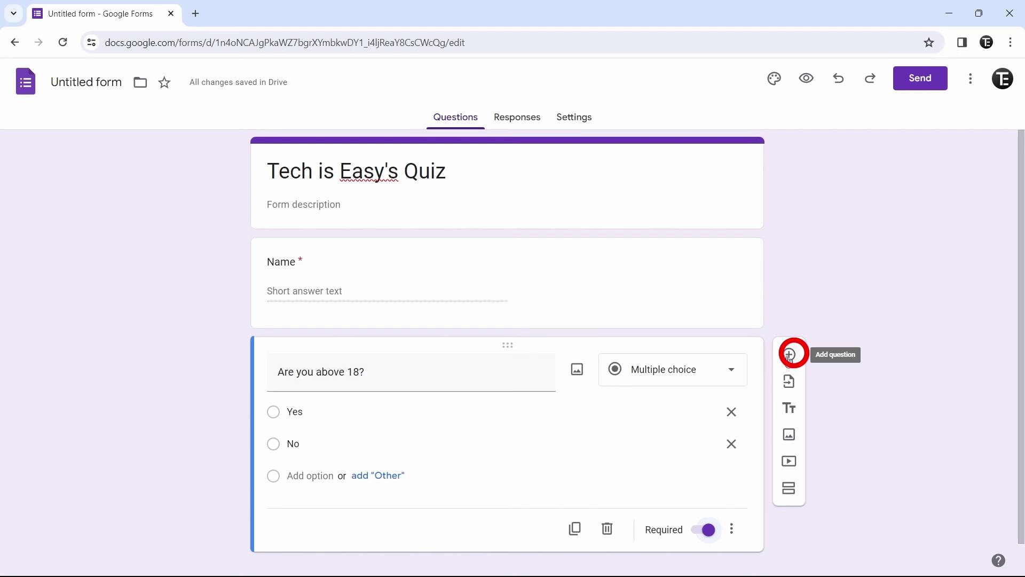
- Add a Paragraph question titled 'Comments' below the age question
left_click(790, 356)
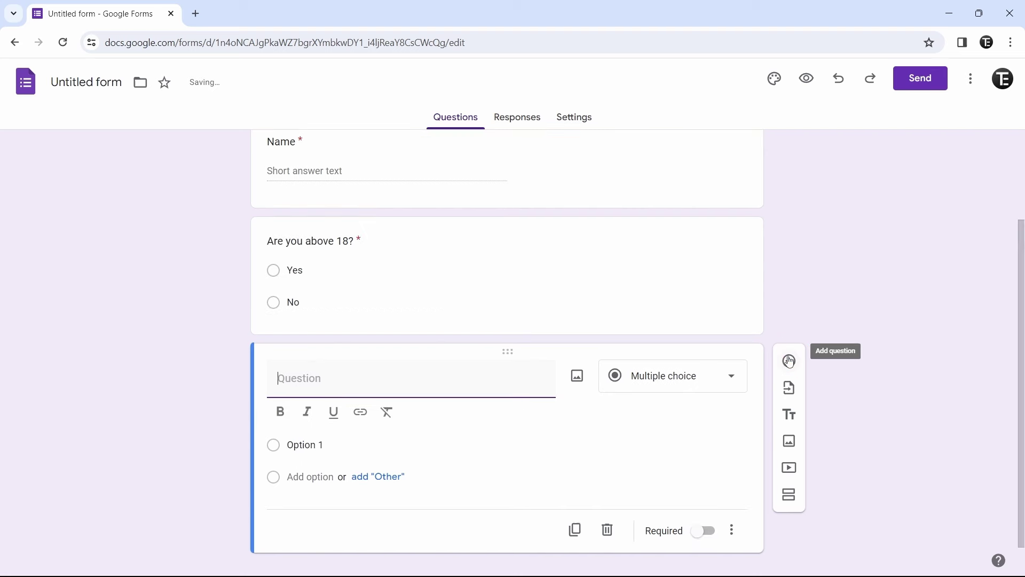
type("Comments")
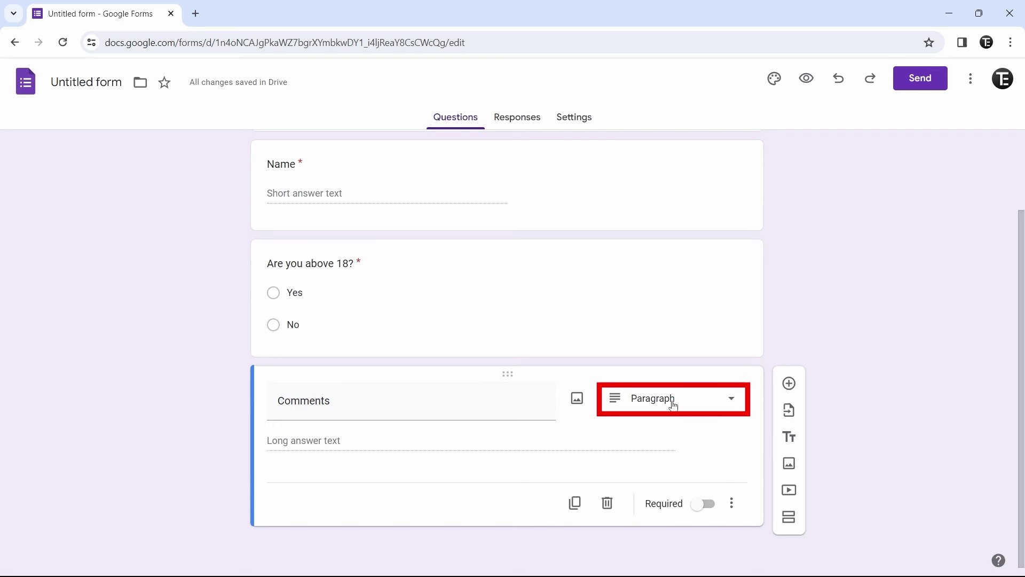
scroll(819, 360, "up", 2)
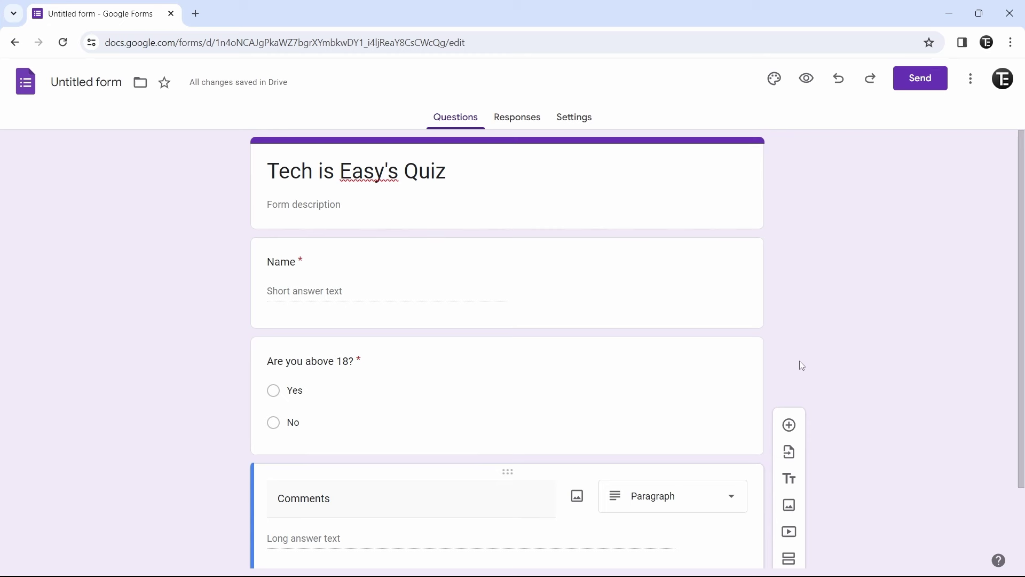
- Drag the 'Are you above 18?' question below the Comments question
left_click(534, 356)
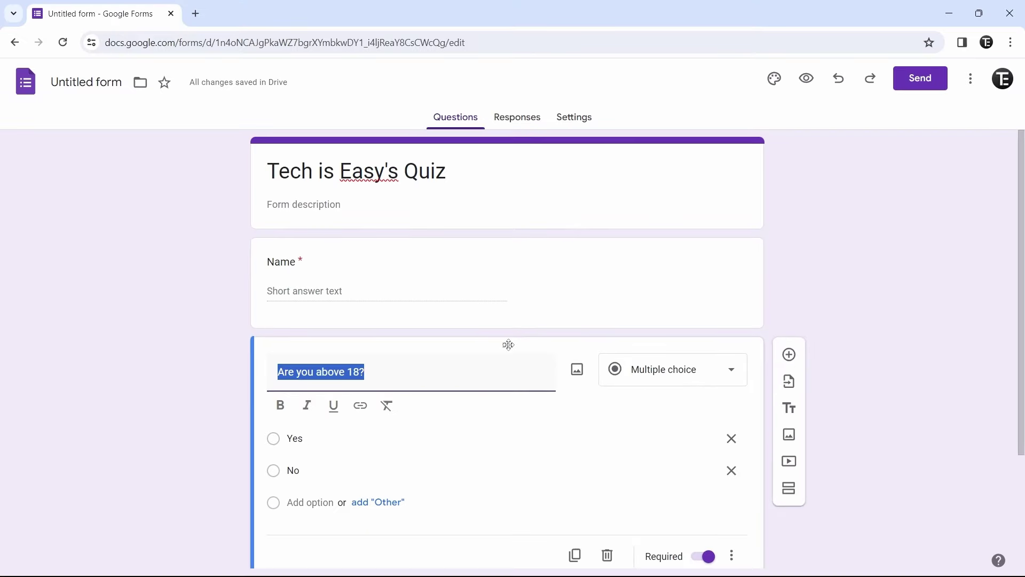
left_click_drag(508, 345, 474, 440)
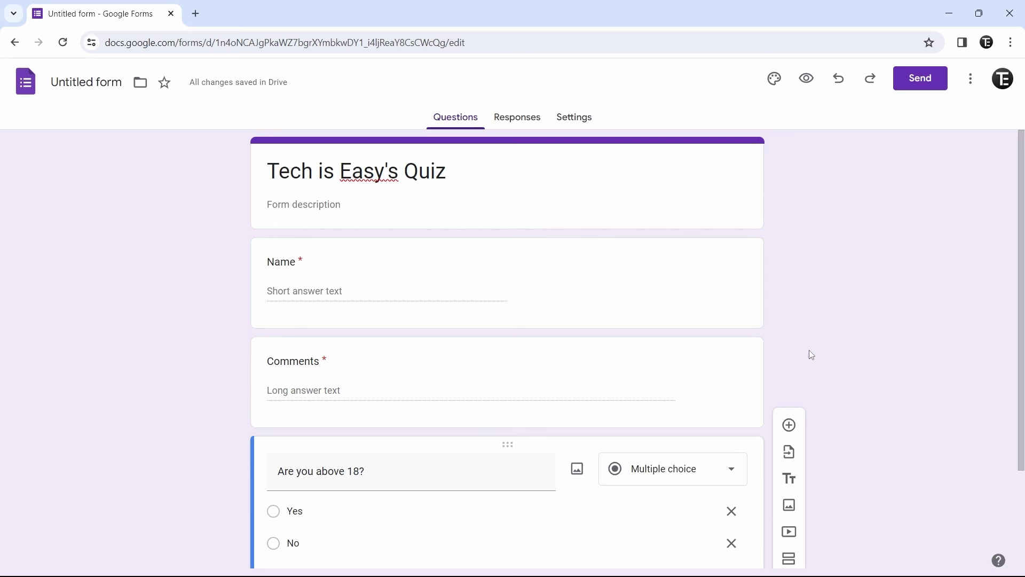
- Preview the form in a new tab, then close the preview
left_click(808, 85)
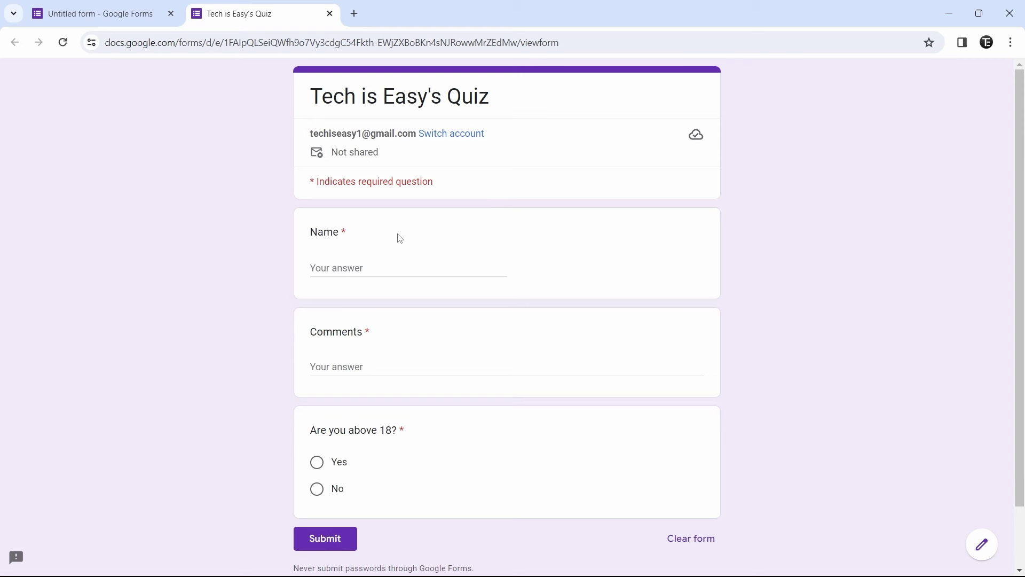
left_click(330, 14)
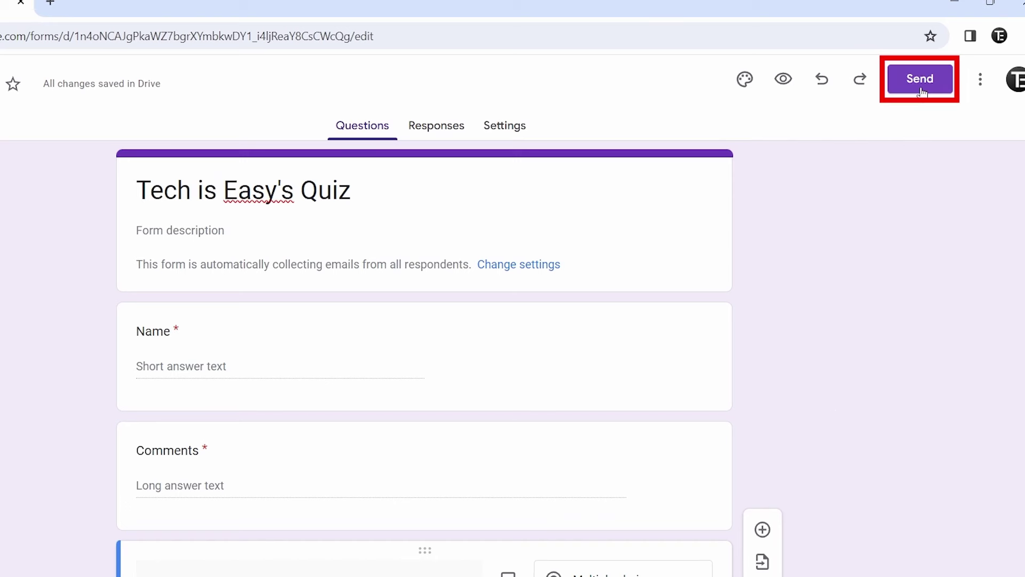
- Generate a shortened share link for the quiz from the Send dialog, then close it
left_click(921, 90)
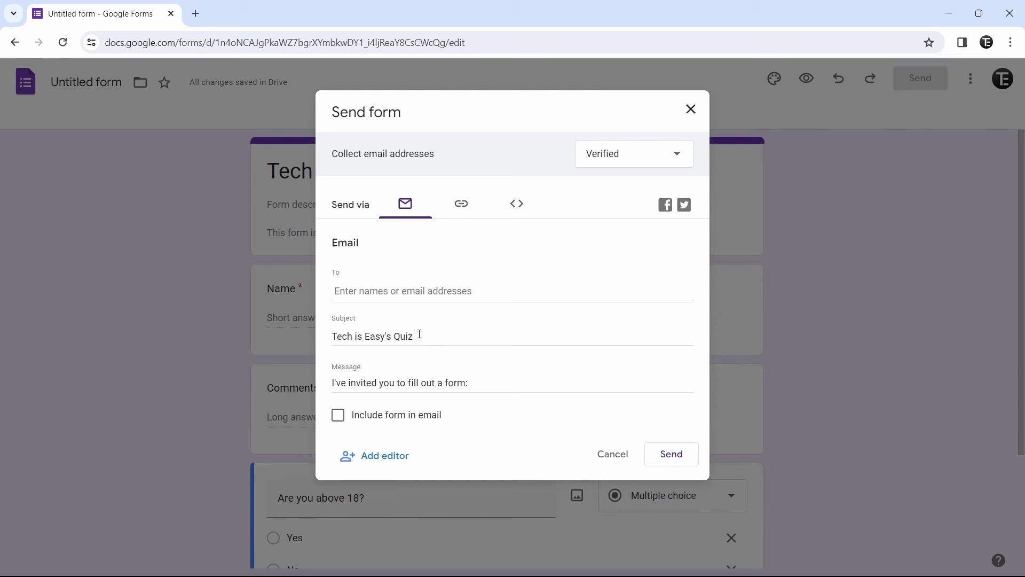
left_click(471, 377)
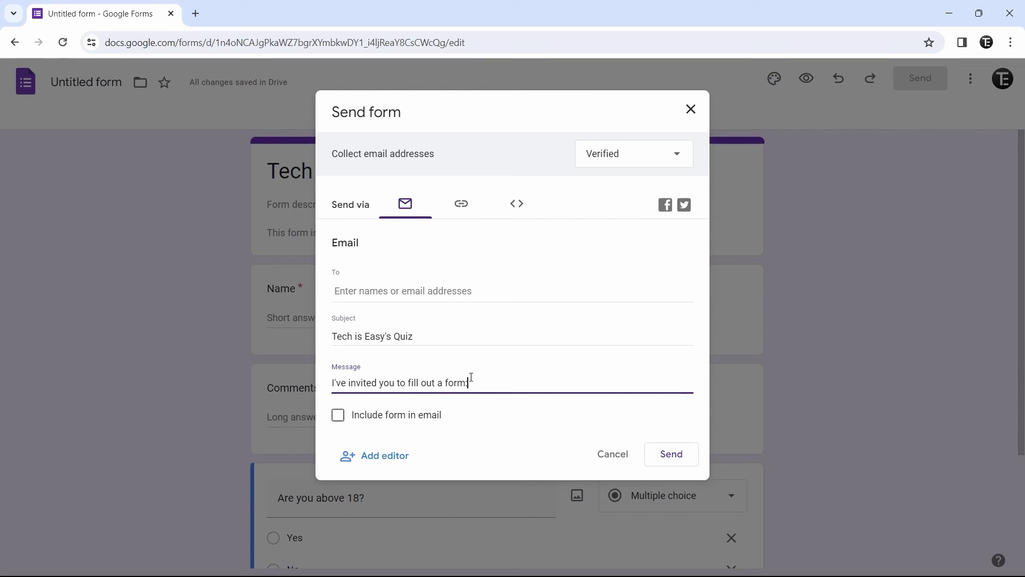
left_click(462, 207)
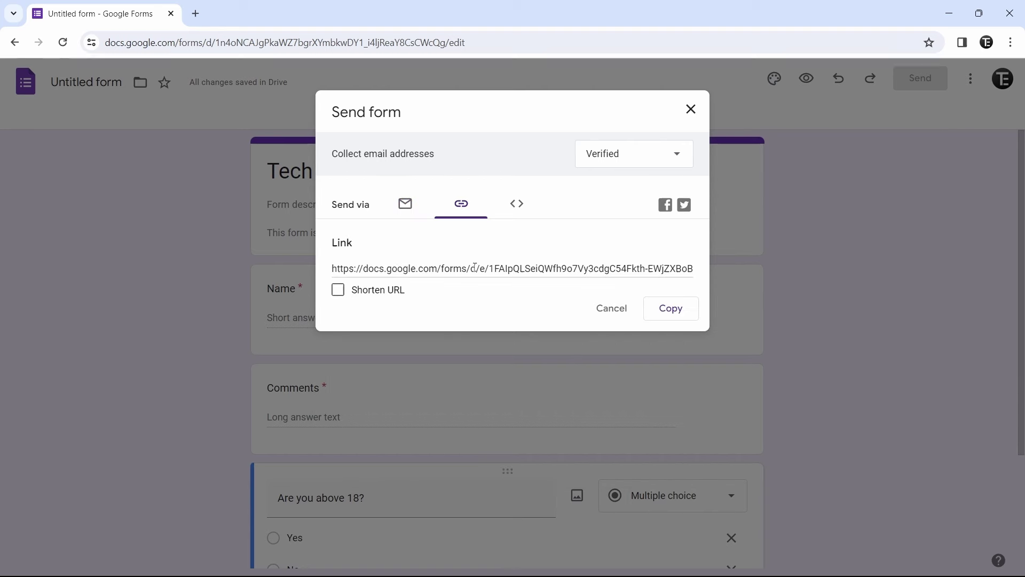
left_click(340, 293)
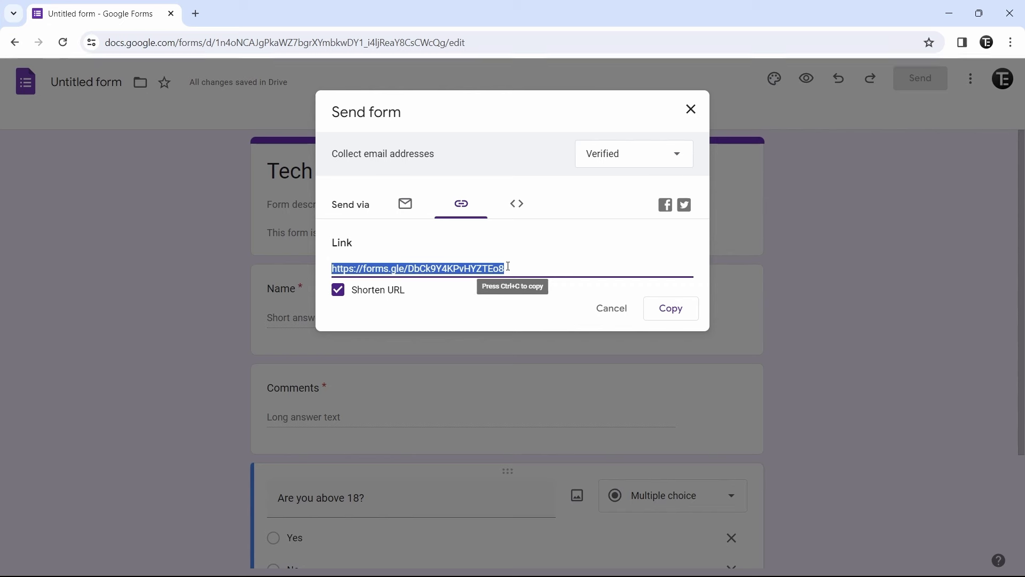
left_click(464, 312)
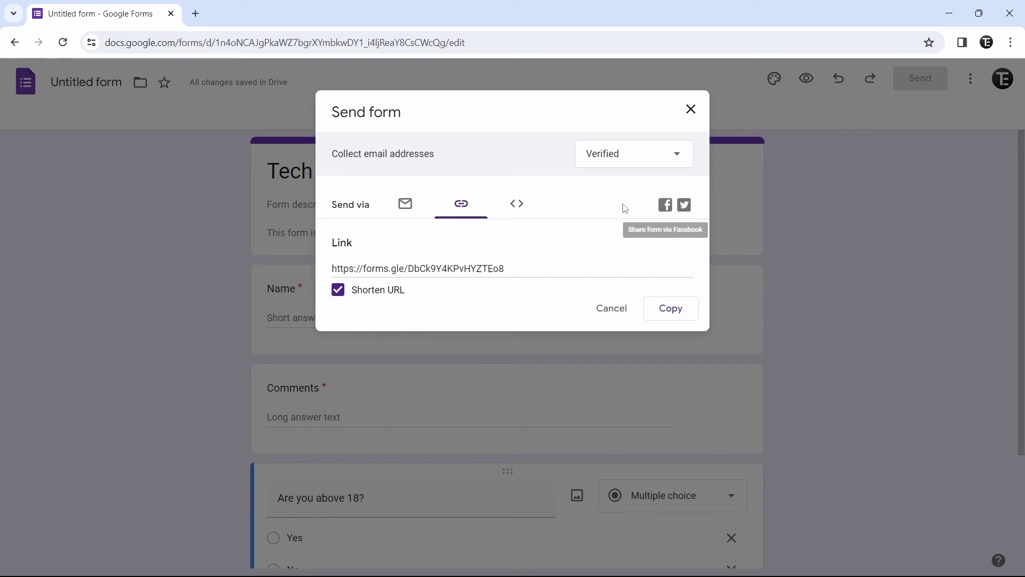
left_click(814, 207)
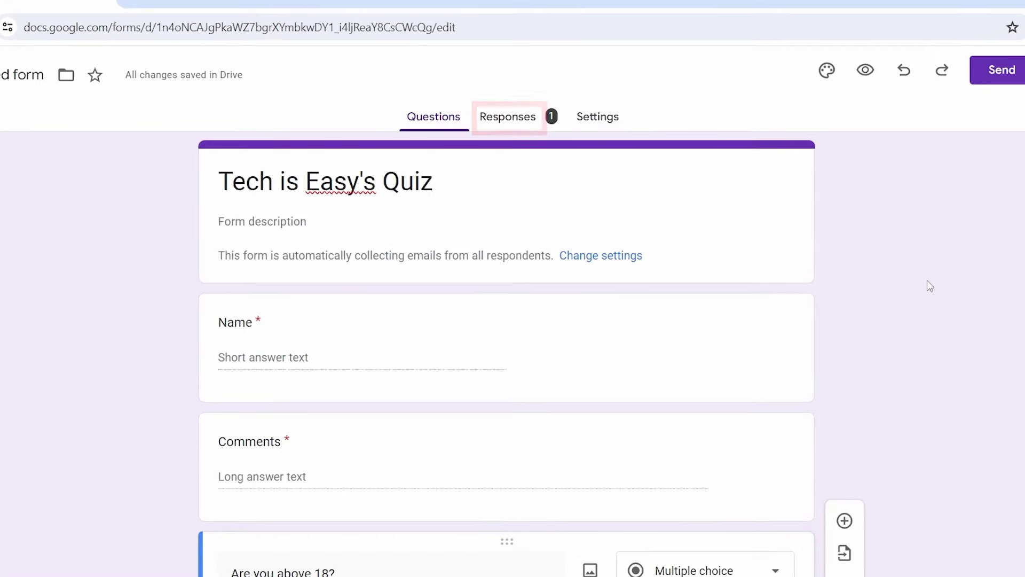
left_click(515, 126)
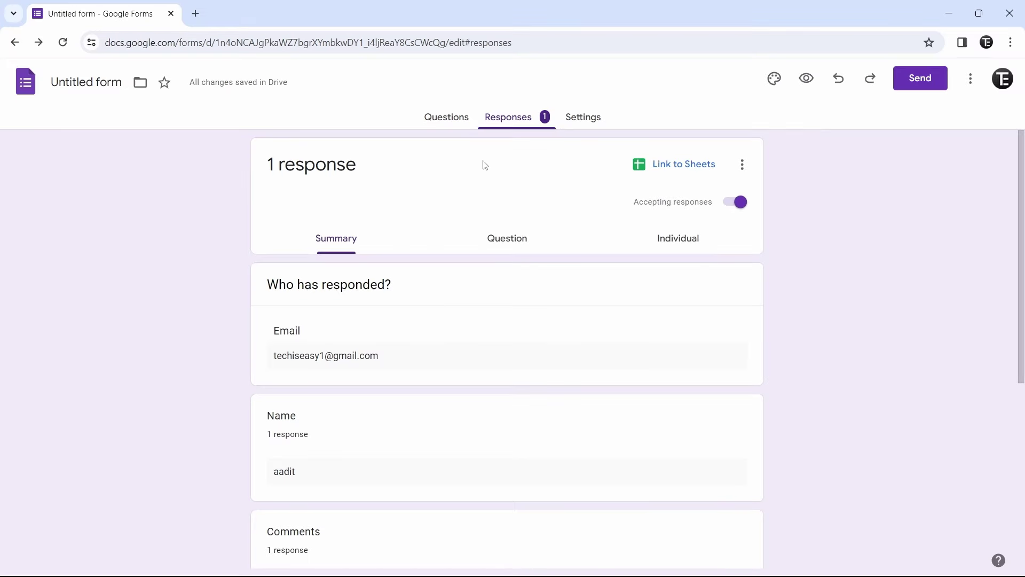
left_click(483, 250)
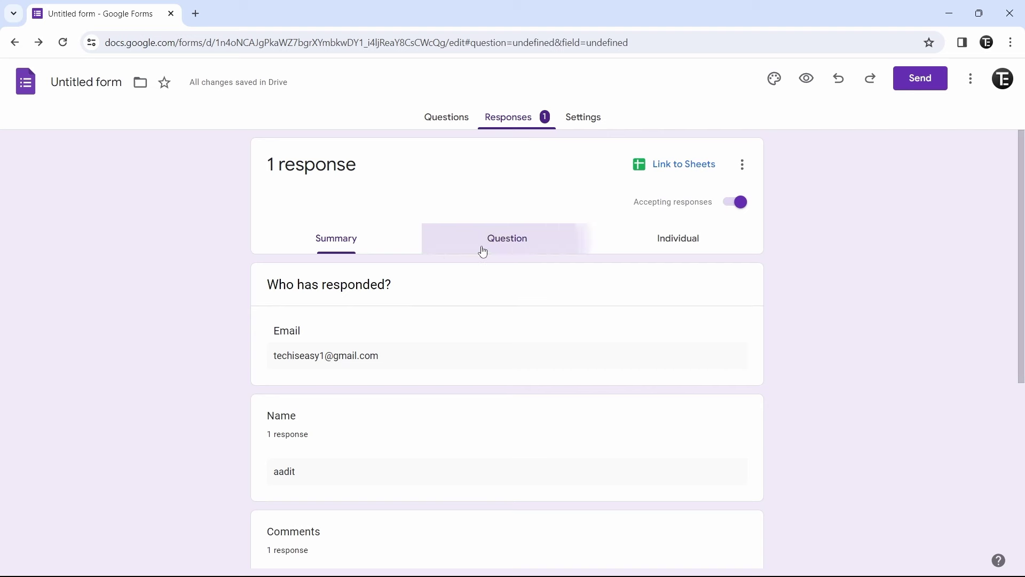
left_click(671, 242)
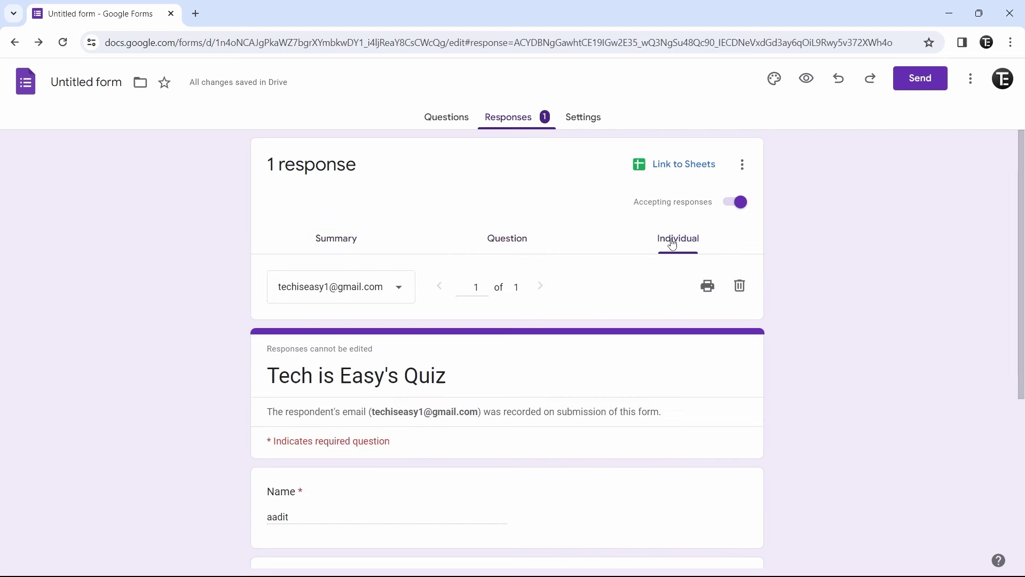
left_click(347, 236)
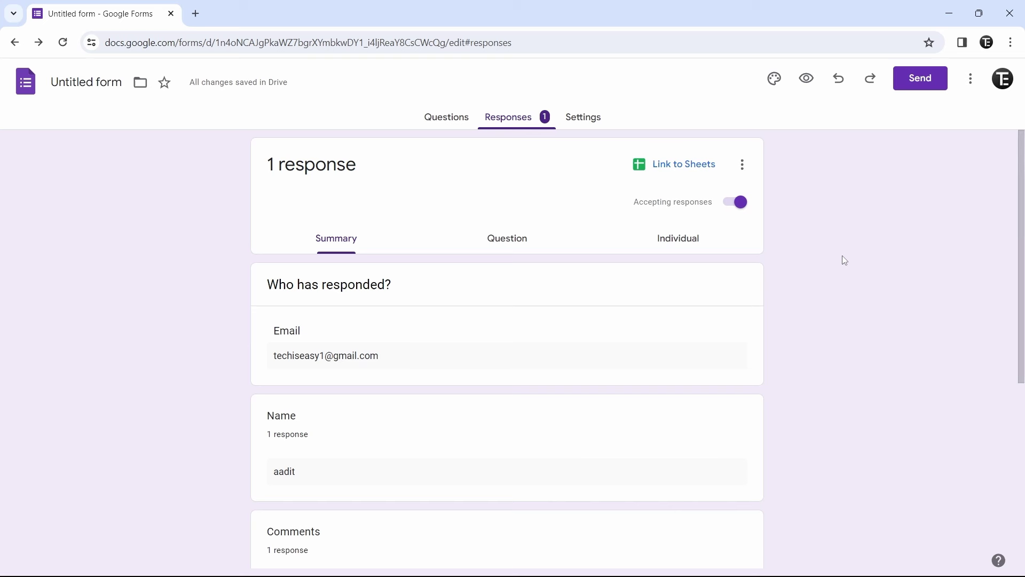
left_click(447, 117)
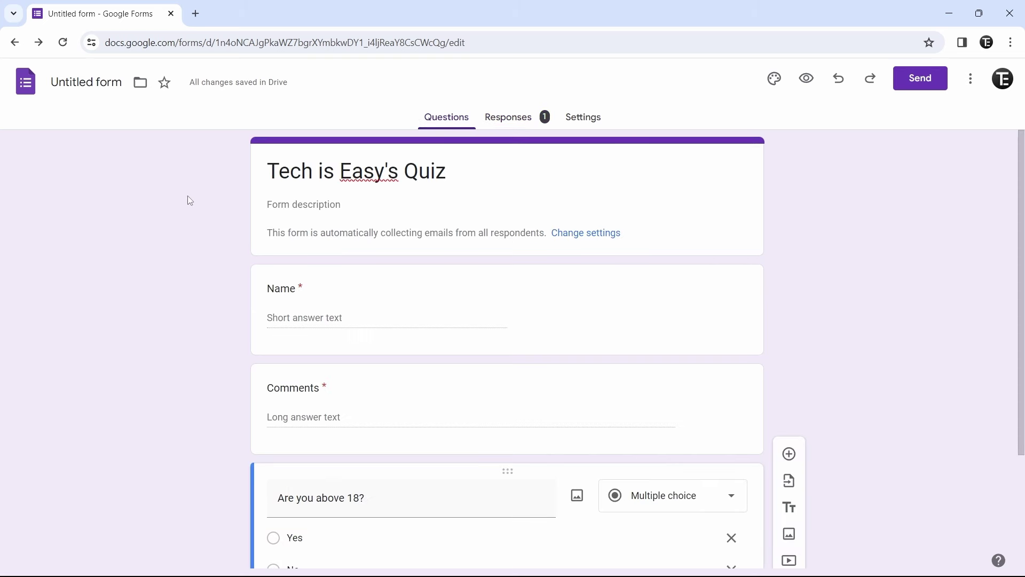